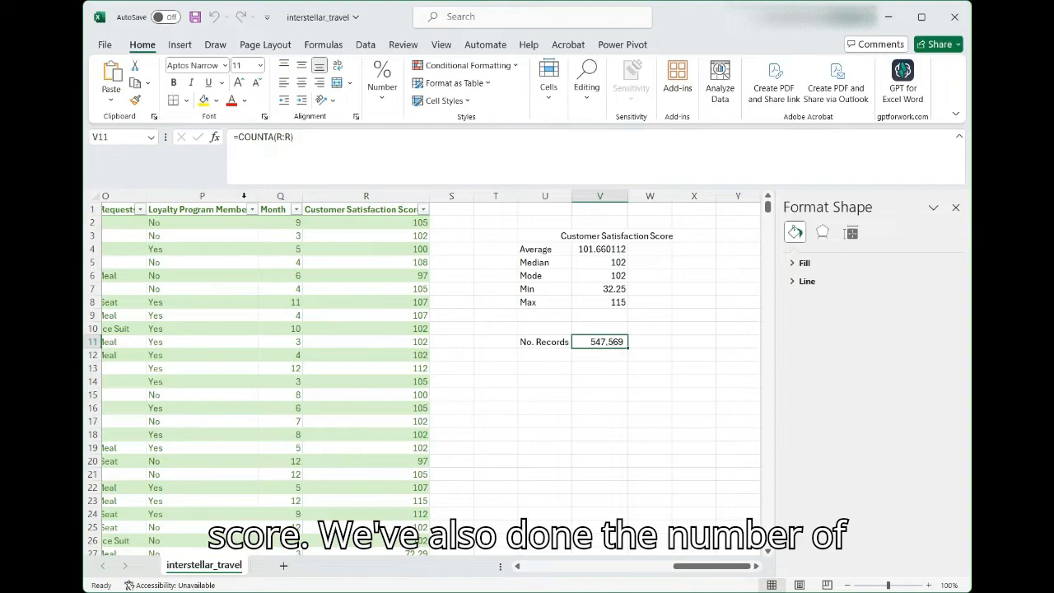
{"action": "left_click_drag", "start_coordinate": [293, 136], "coordinate": [183, 138]}
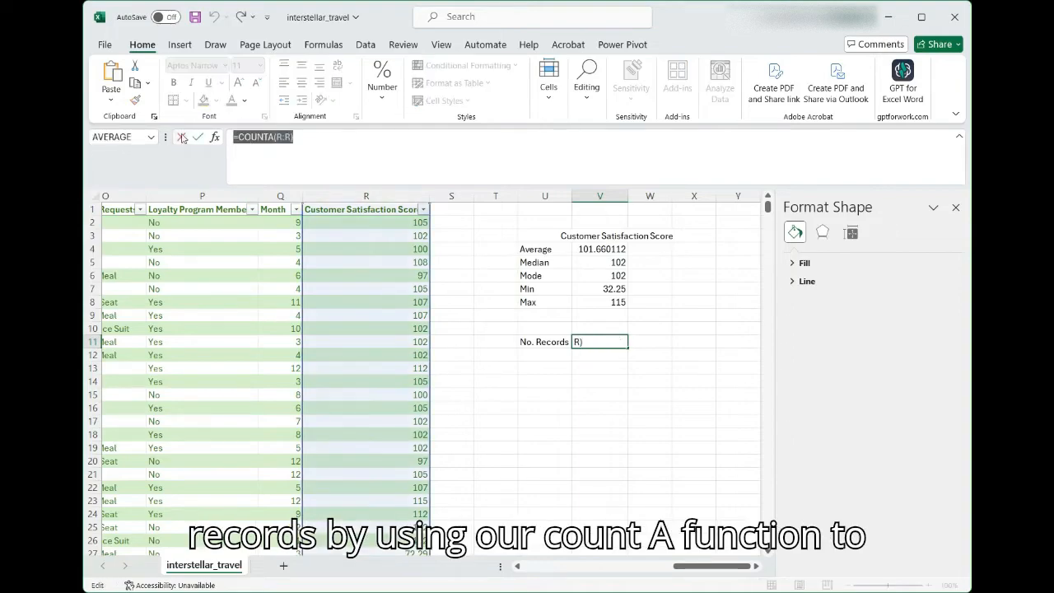
{"action": "type", "text": "="}
{"action": "left_click", "coordinate": [600, 381]}
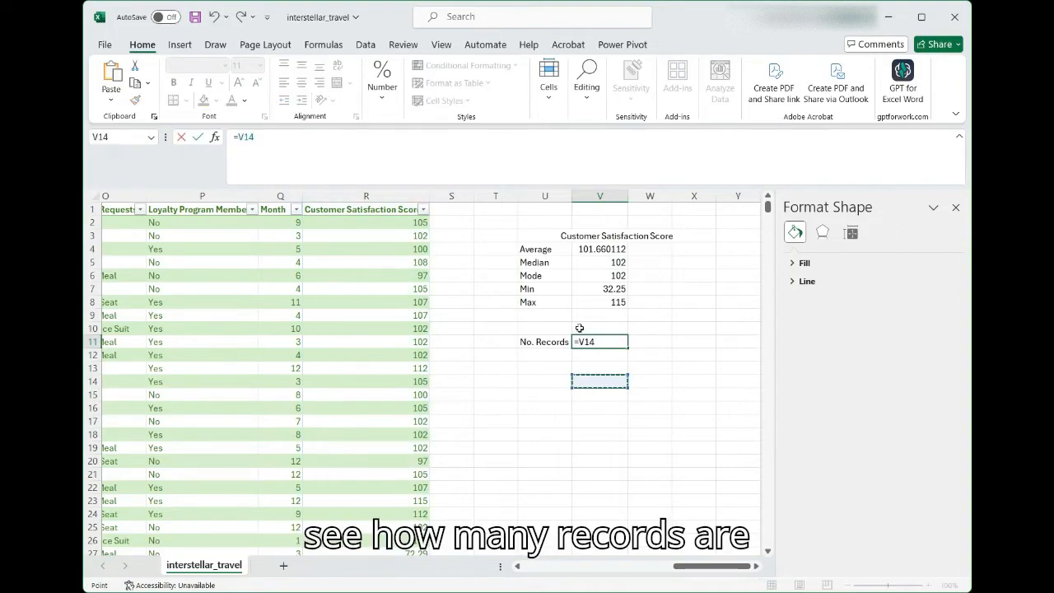
{"action": "left_click", "coordinate": [381, 198]}
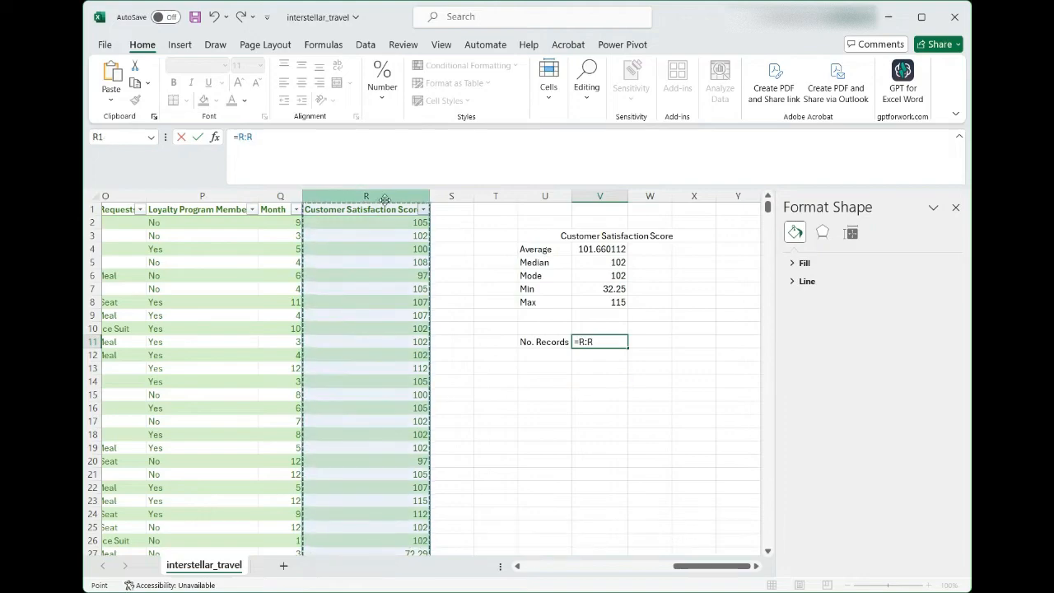
{"action": "key", "text": "Return"}
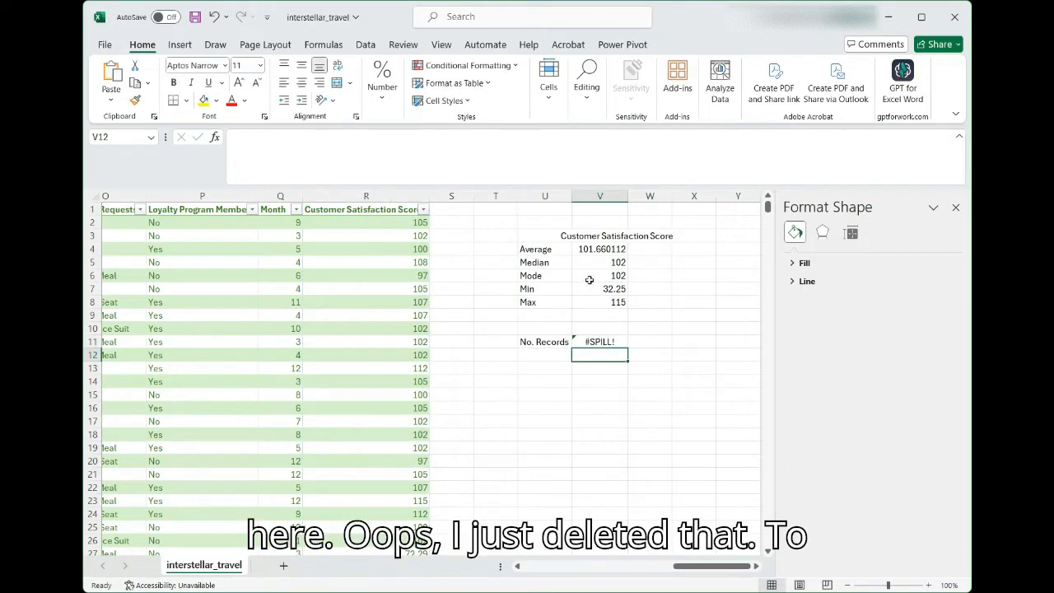
Step: Enter the formula =COUNTA(R:R) in the No. Records cell V11
{"action": "left_click", "coordinate": [625, 340]}
{"action": "left_click_drag", "start_coordinate": [387, 143], "coordinate": [99, 118]}
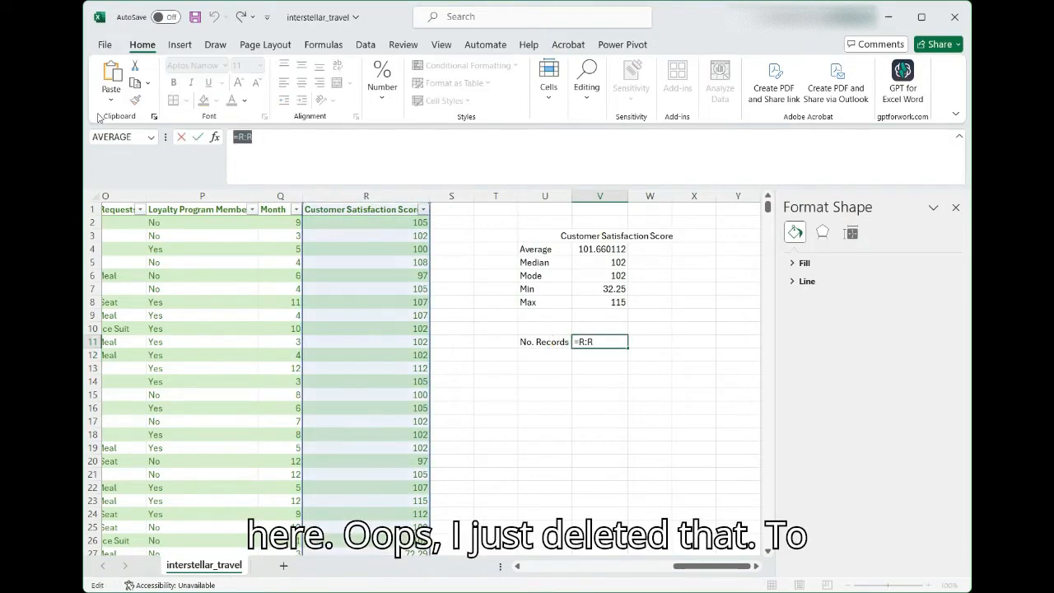
{"action": "type", "text": "=COUNTA("}
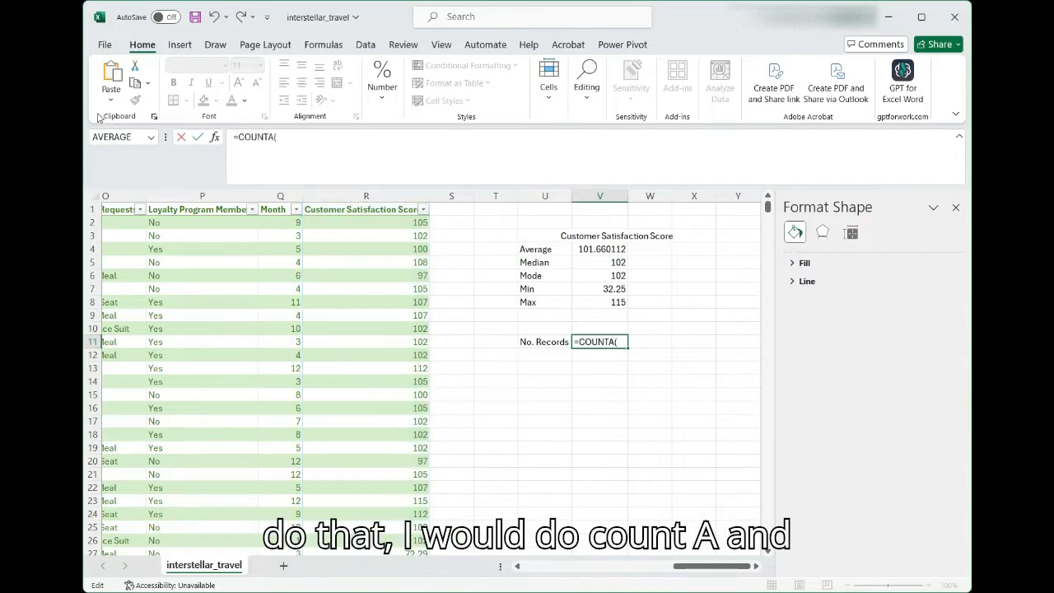
{"action": "left_click", "coordinate": [404, 194]}
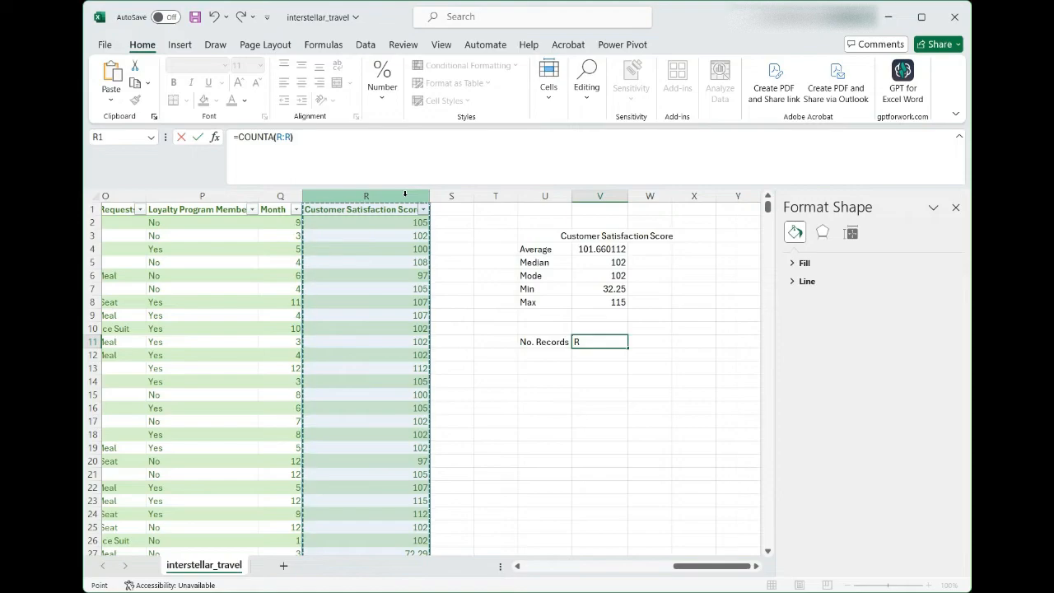
{"action": "key", "text": "Return"}
{"action": "left_click", "coordinate": [606, 341]}
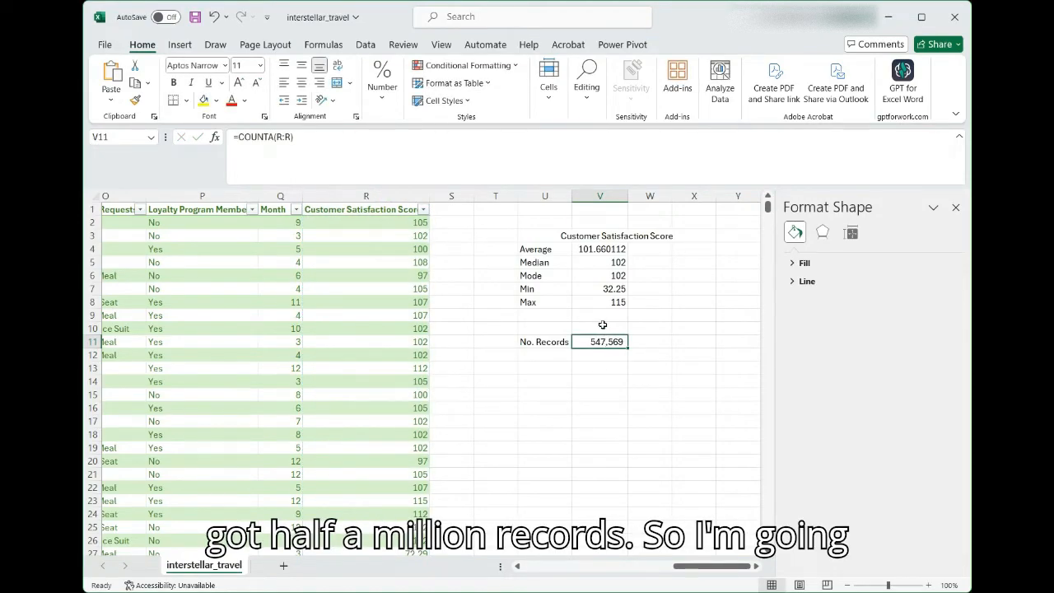
Step: Insert a histogram of the Customer Satisfaction Score column and move it to a new chart sheet named Histogram - Satisfaction Score
{"action": "left_click", "coordinate": [349, 195]}
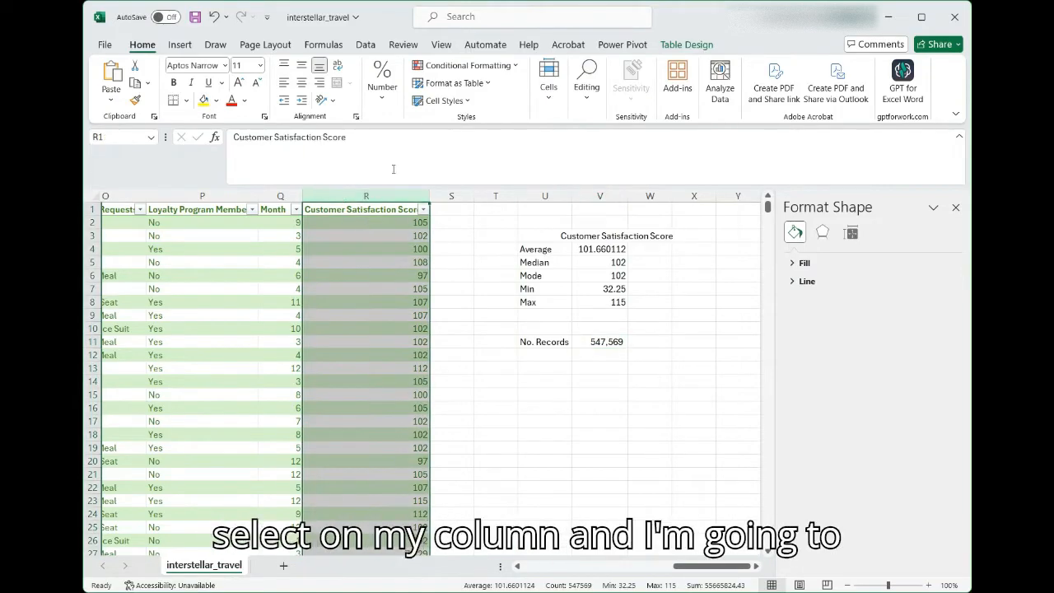
{"action": "left_click", "coordinate": [181, 46]}
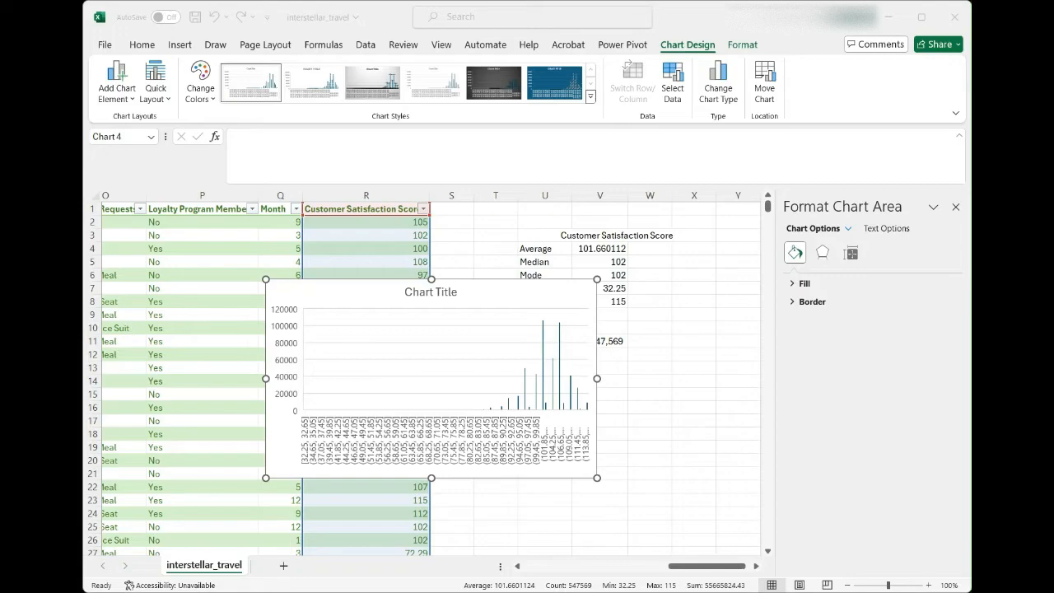
{"action": "left_click", "coordinate": [669, 470]}
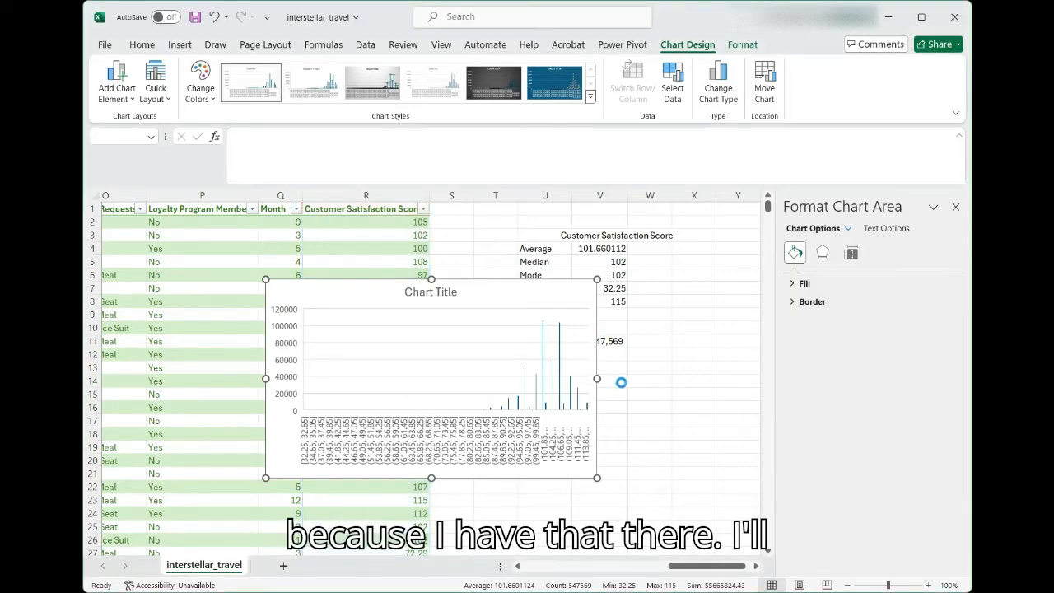
{"action": "left_click", "coordinate": [612, 282]}
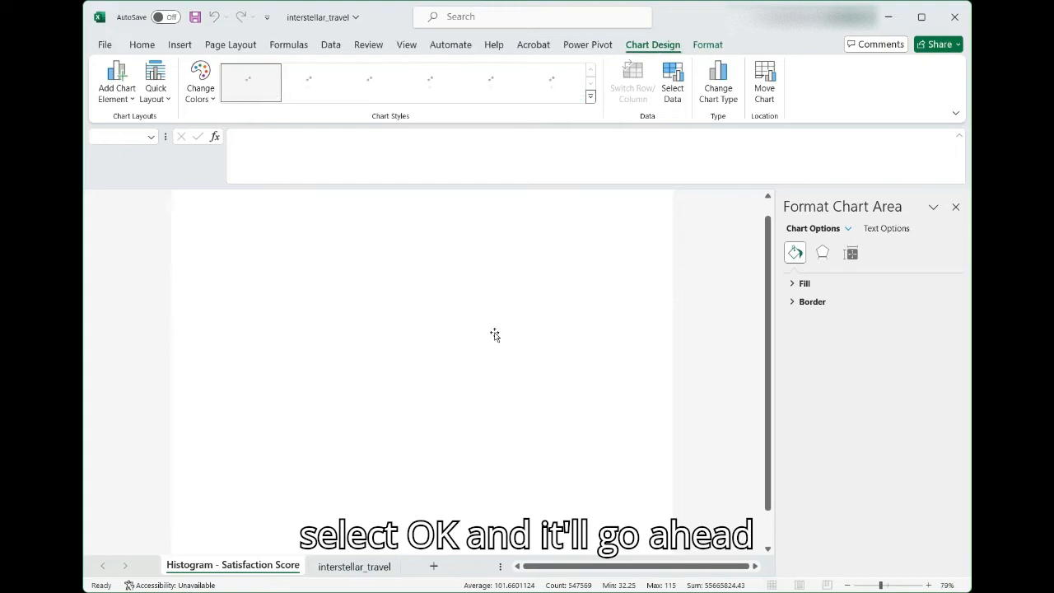
Step: Set the chart title to "Customer Satisfaction Score - Distribution"
{"action": "left_click", "coordinate": [441, 204]}
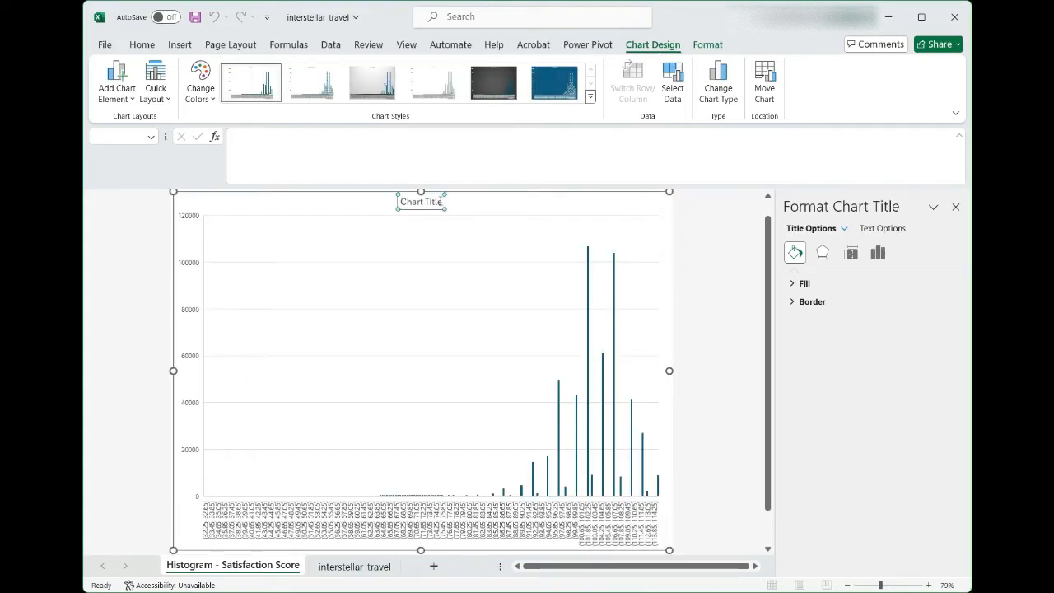
{"action": "triple_click", "coordinate": [441, 202]}
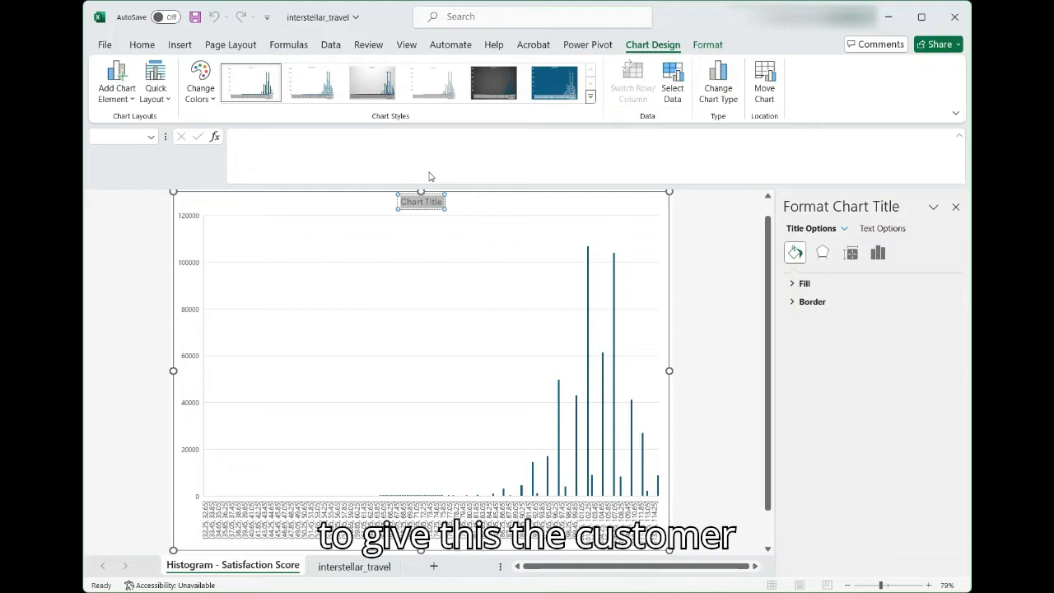
{"action": "type", "text": "Customer"}
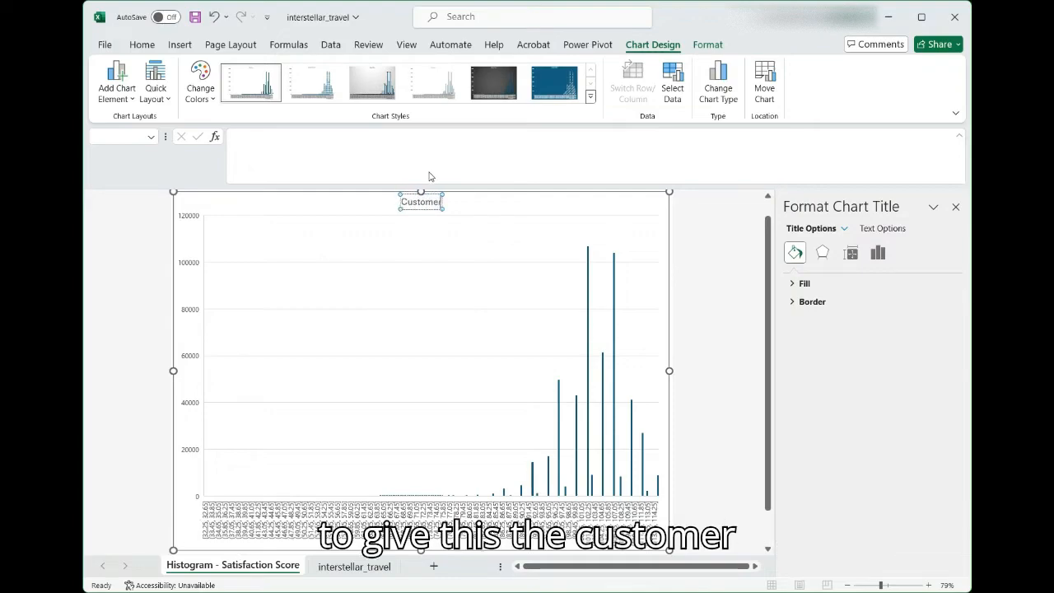
{"action": "type", "text": " Satisfa"}
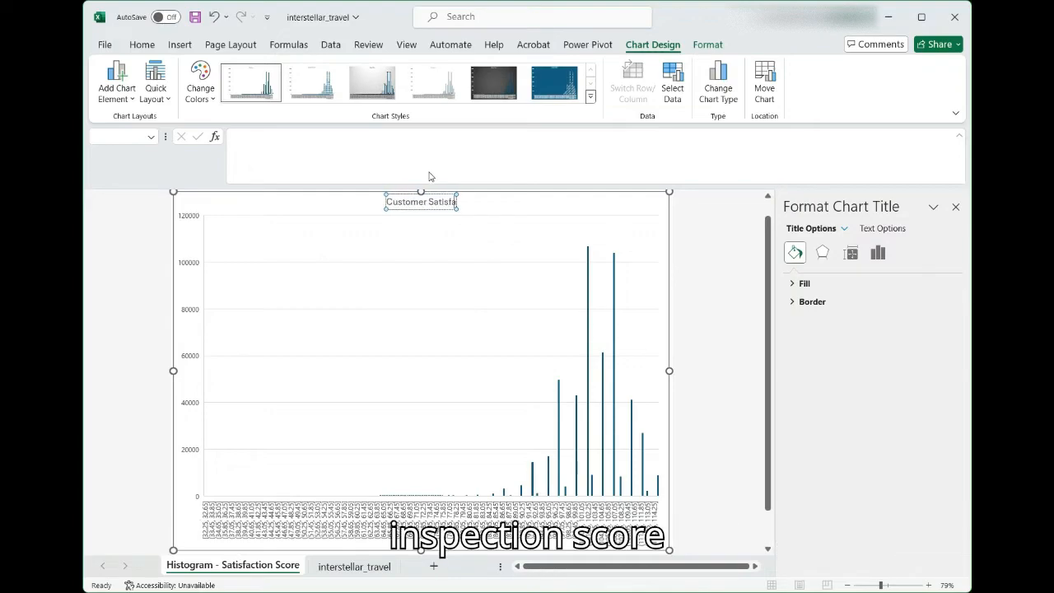
{"action": "type", "text": "ction Score"}
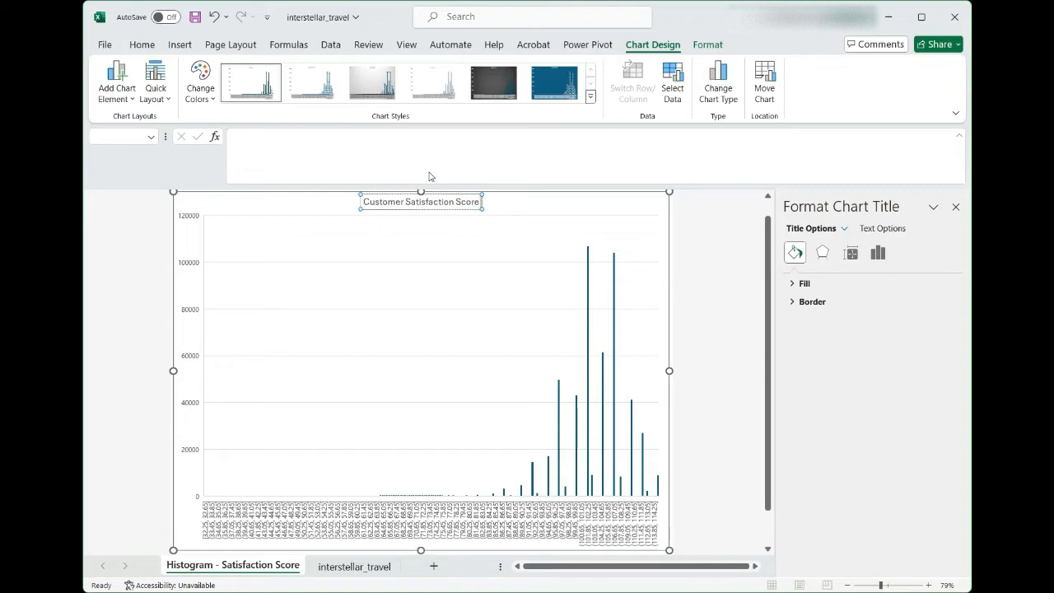
{"action": "type", "text": " - Distribution"}
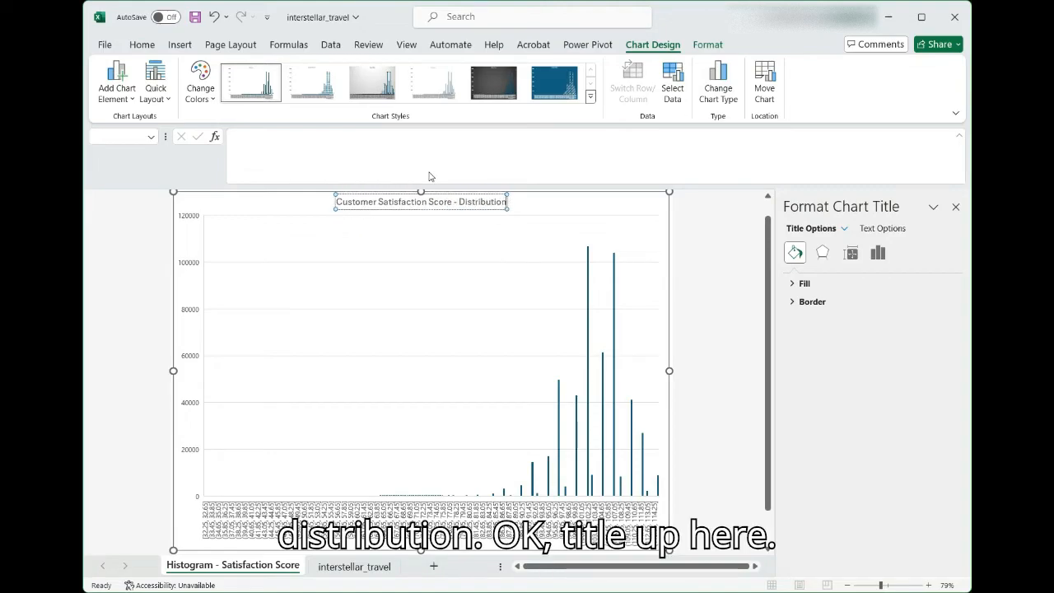
{"action": "left_click", "coordinate": [748, 217]}
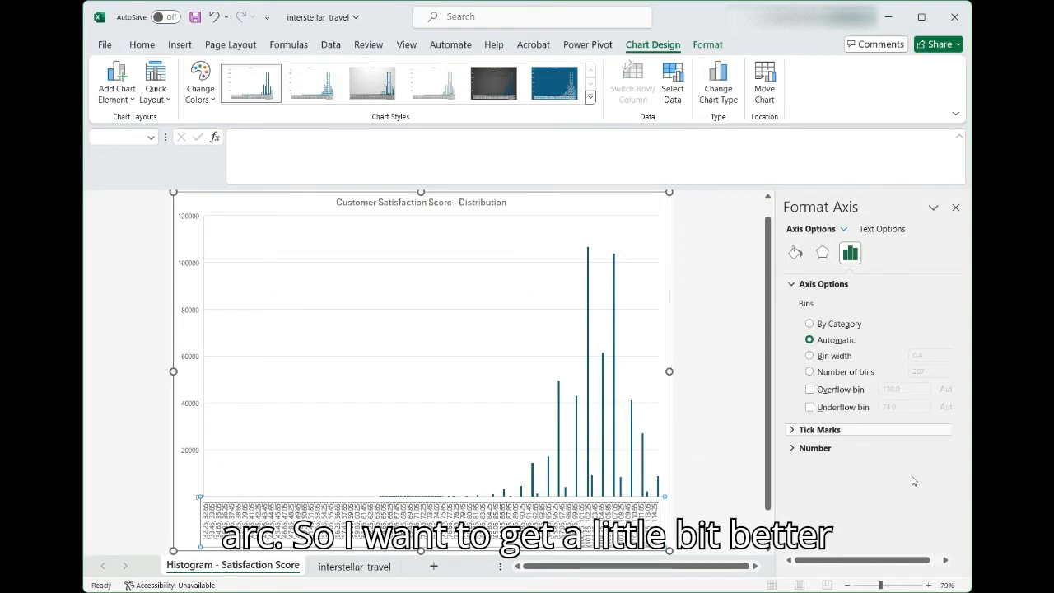
Step: Enable the horizontal axis's underflow bin at 74.0 and overflow bin at 130.0
{"action": "left_click", "coordinate": [810, 407]}
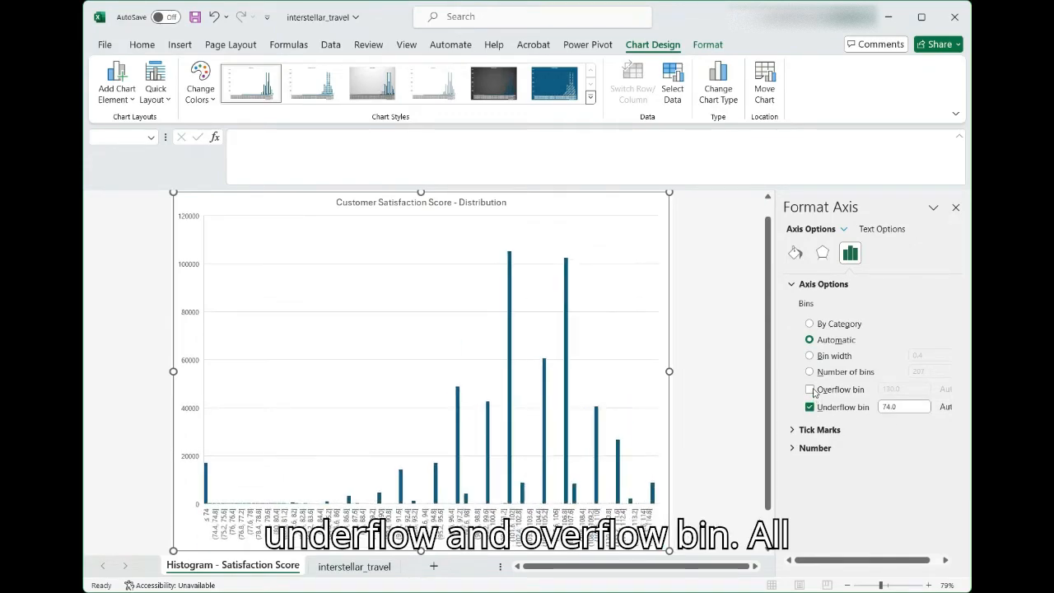
{"action": "left_click", "coordinate": [810, 390]}
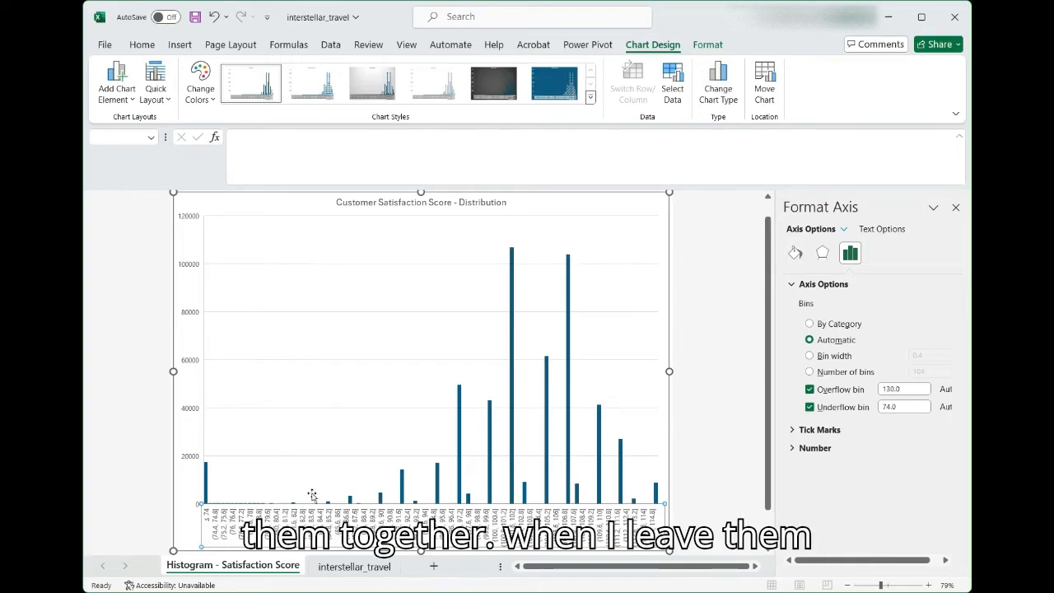
{"action": "left_click", "coordinate": [810, 407]}
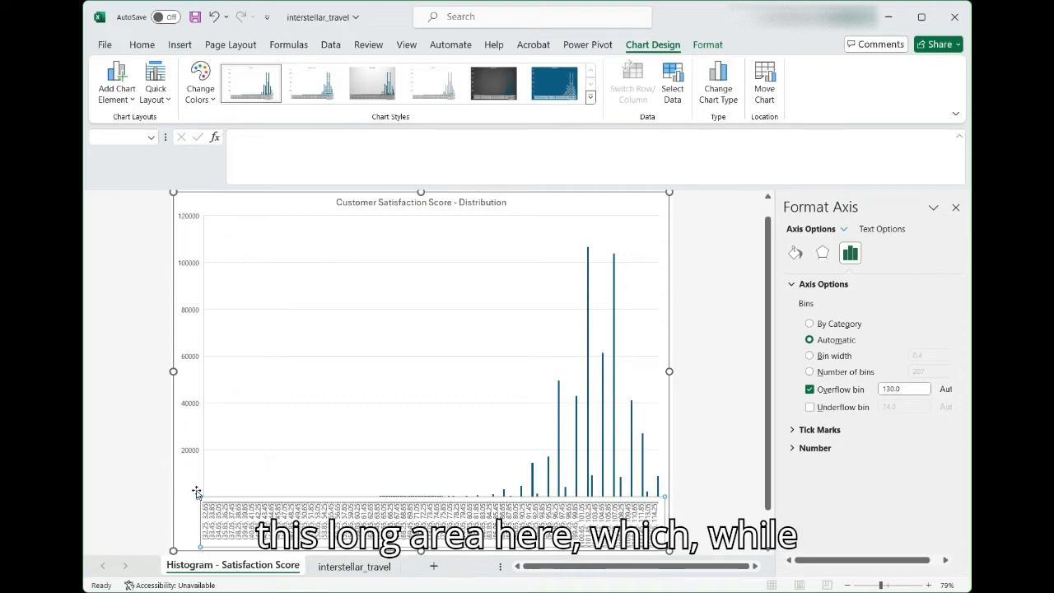
{"action": "left_click", "coordinate": [809, 408]}
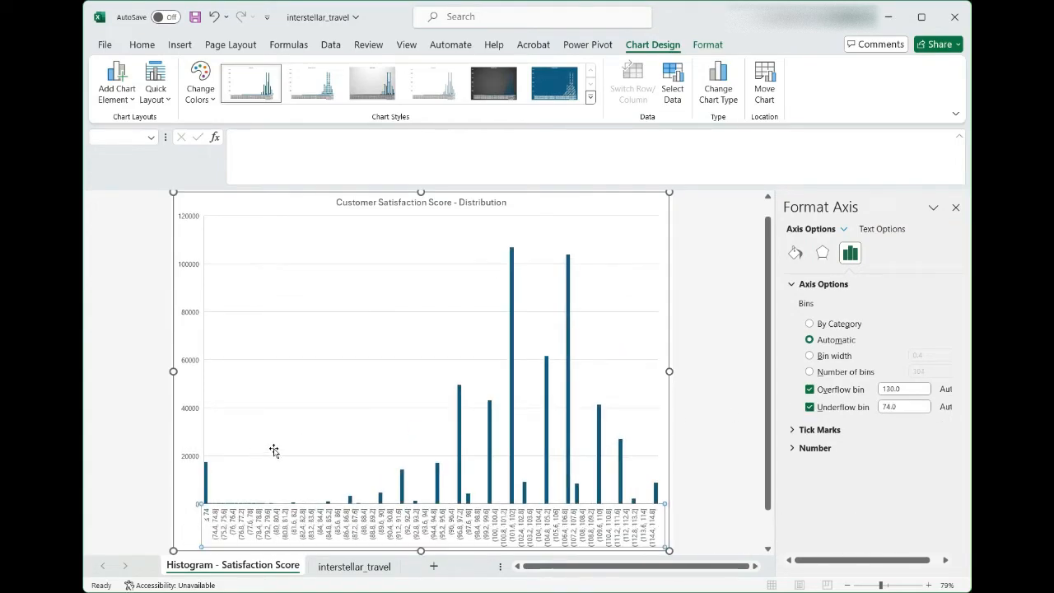
Step: Switch the histogram's binning to a fixed number of bins and set it to 20
{"action": "left_click", "coordinate": [810, 372]}
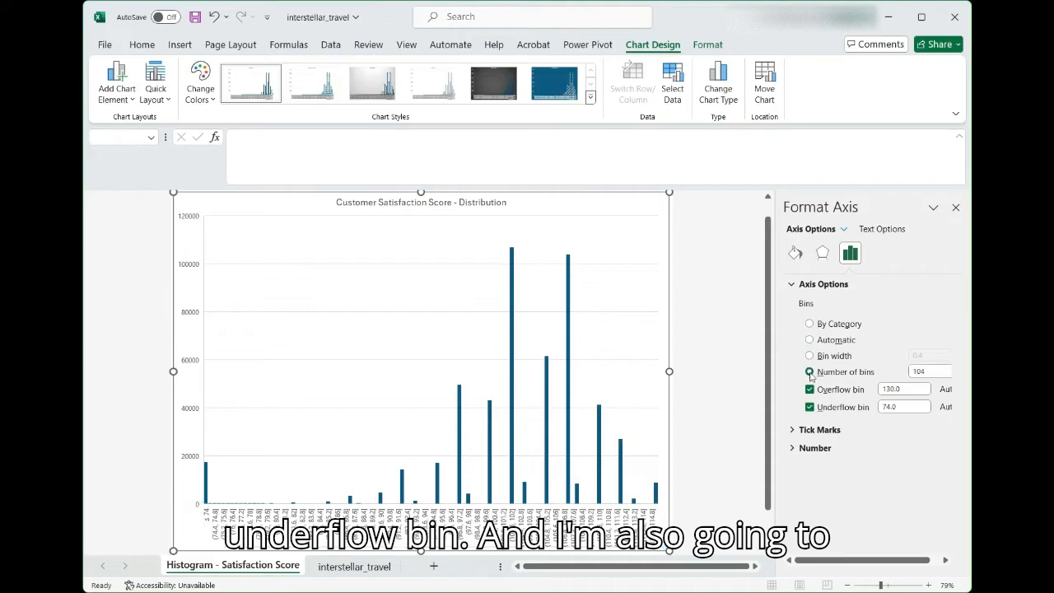
{"action": "left_click", "coordinate": [947, 370]}
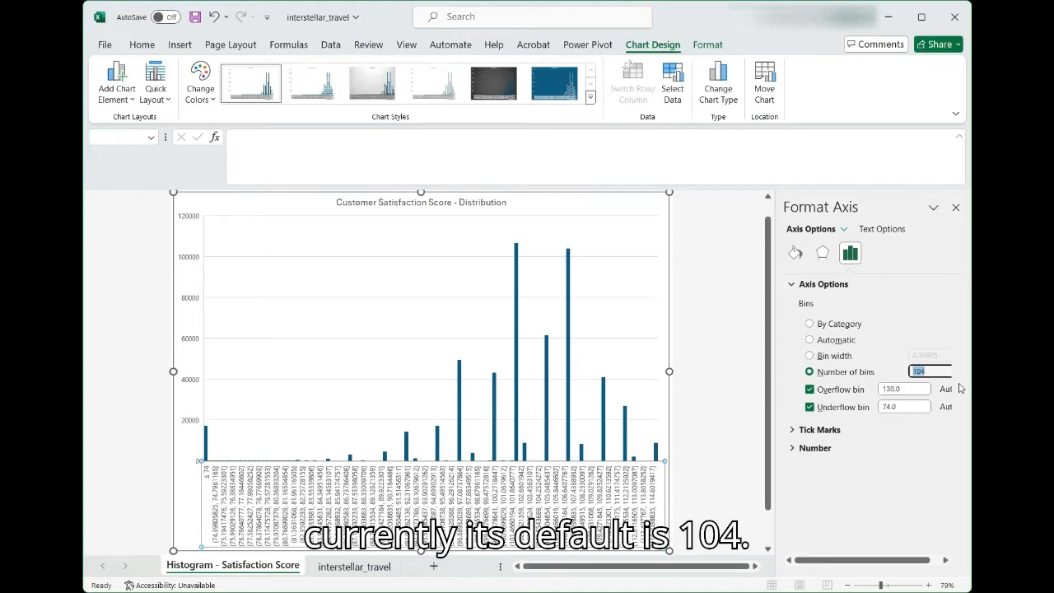
{"action": "type", "text": "20"}
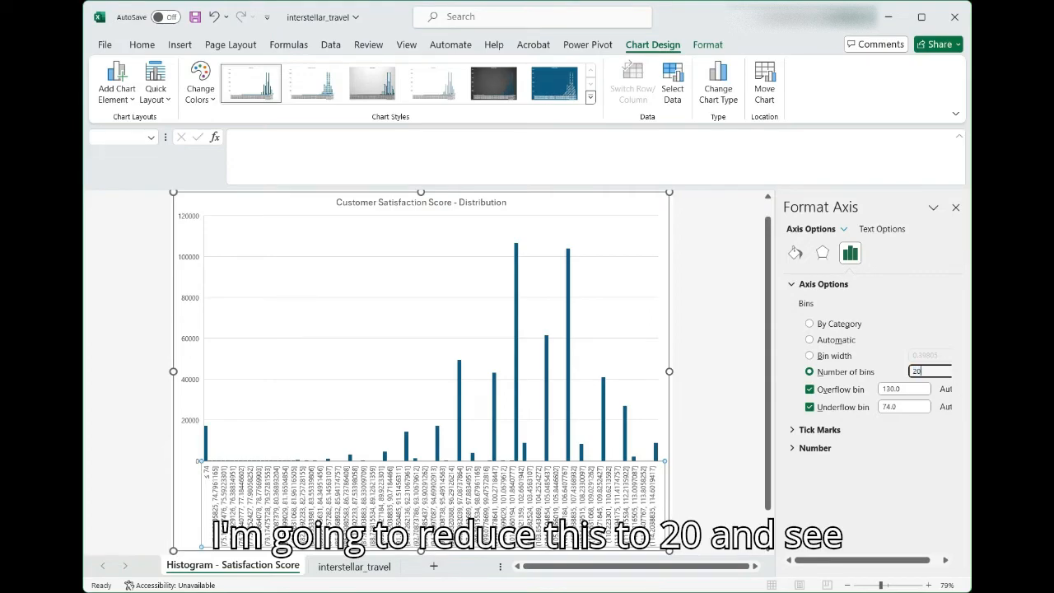
{"action": "key", "text": "Return"}
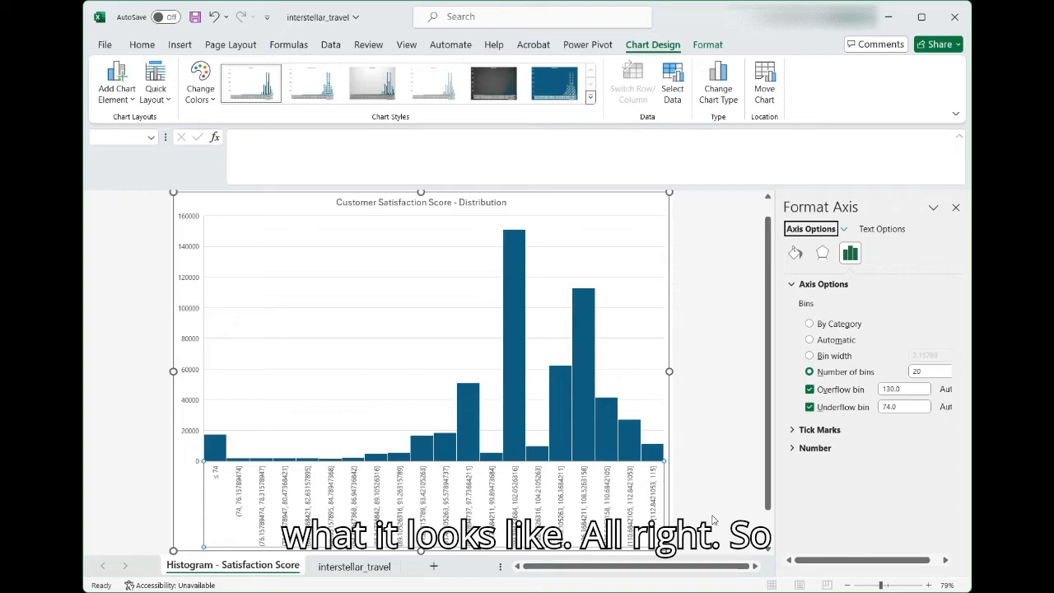
{"action": "left_click", "coordinate": [713, 519]}
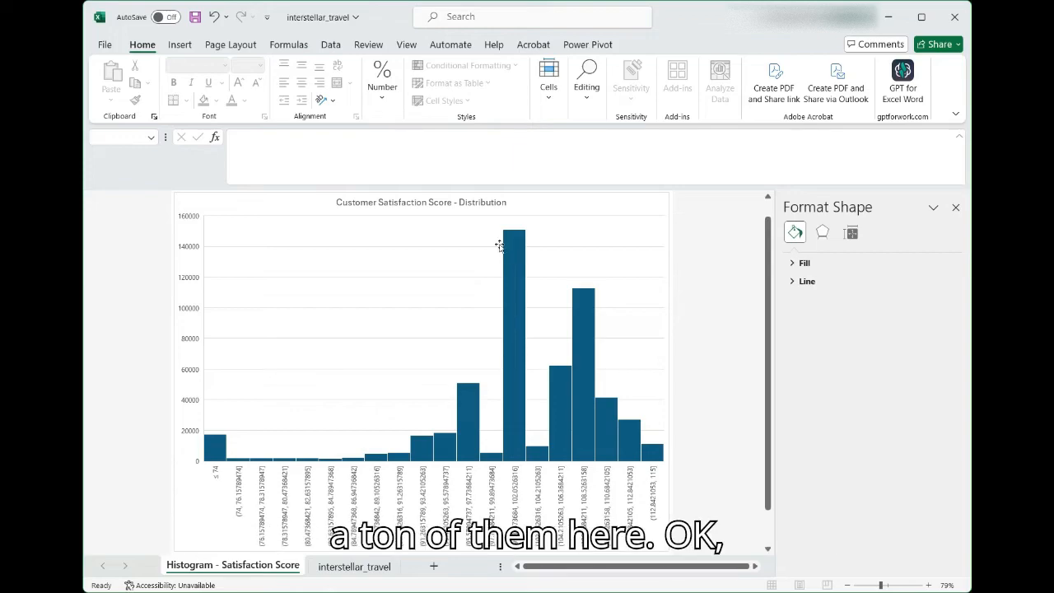
Step: Set the number of bins on the histogram's horizontal axis to 15
{"action": "left_click", "coordinate": [591, 506]}
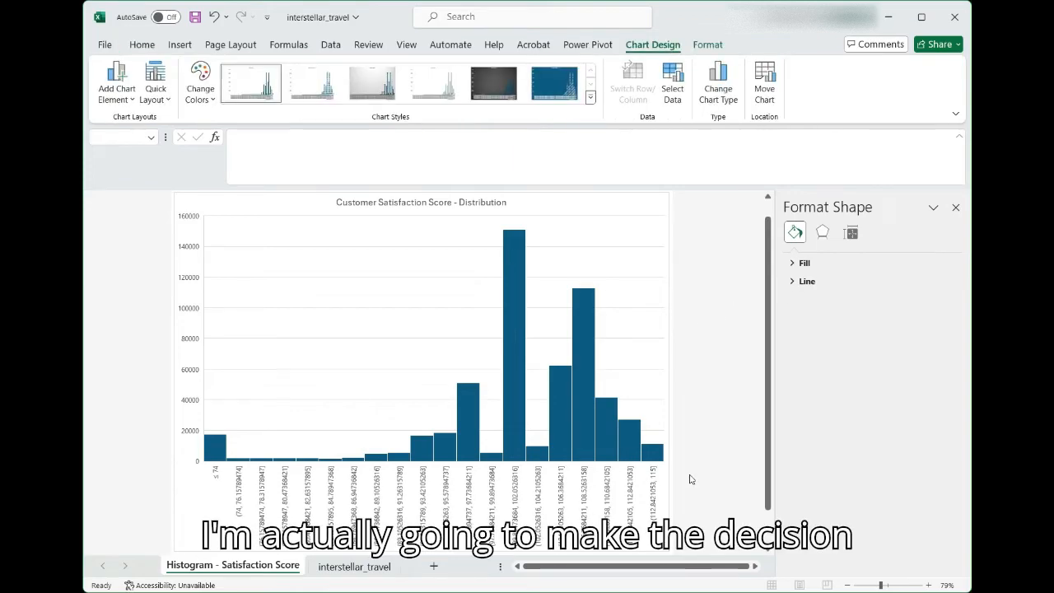
{"action": "left_click_drag", "start_coordinate": [936, 373], "coordinate": [896, 384]}
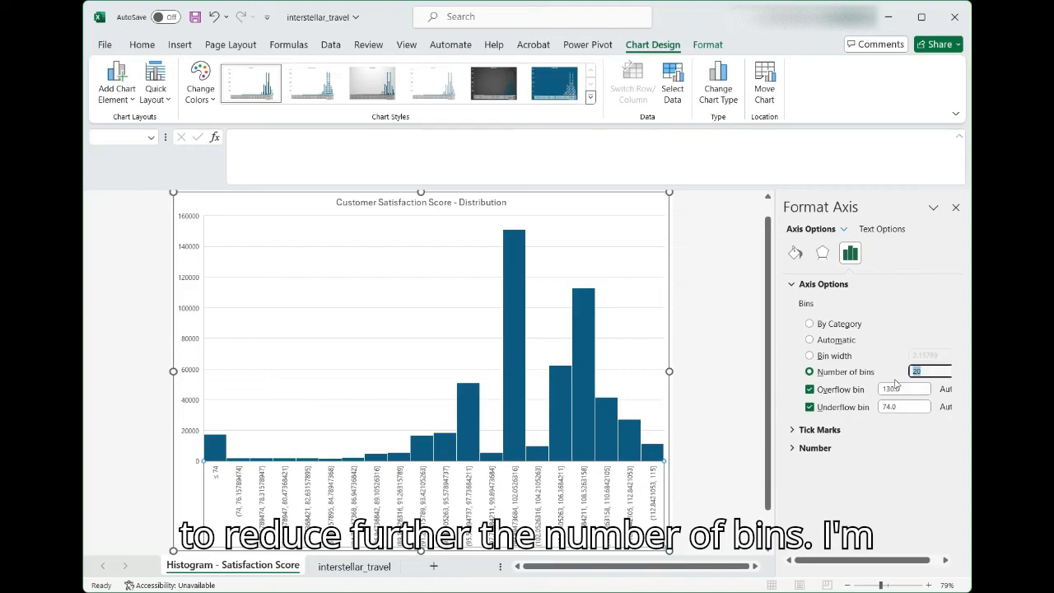
{"action": "type", "text": "15"}
{"action": "key", "text": "Return"}
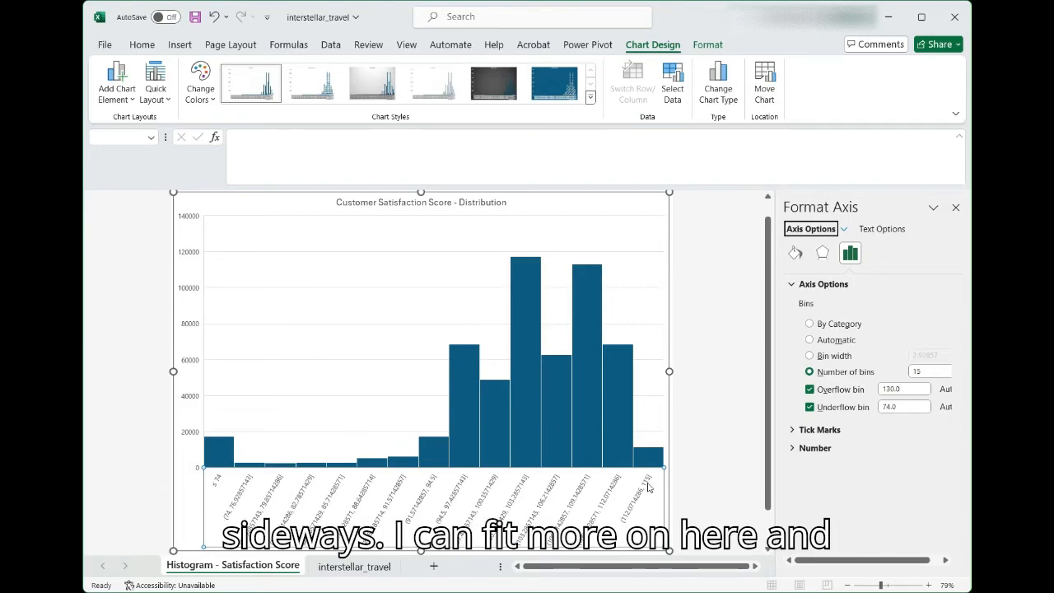
{"action": "left_click", "coordinate": [924, 371]}
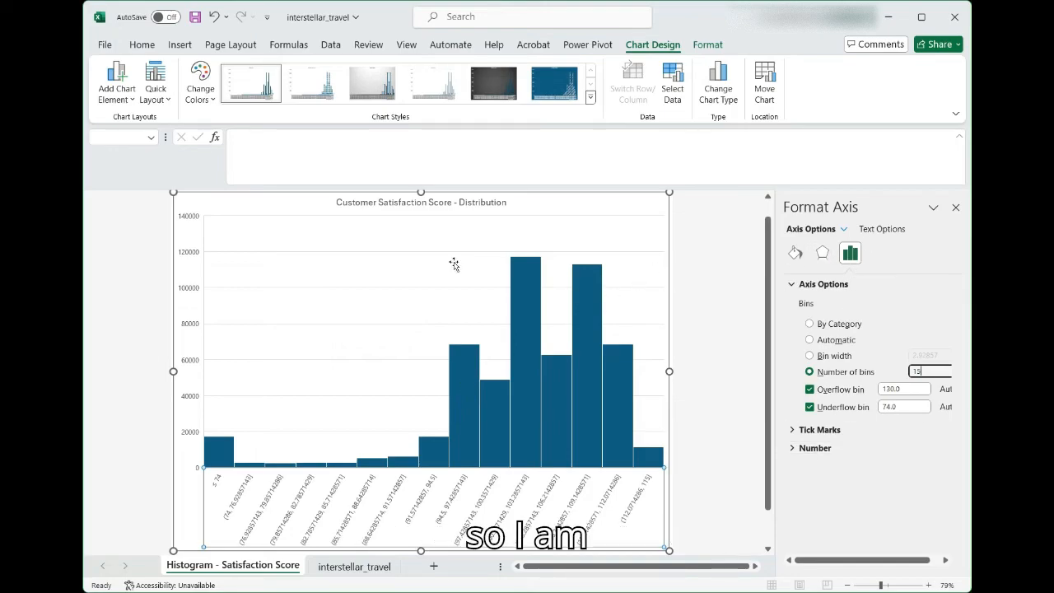
{"action": "left_click", "coordinate": [531, 232]}
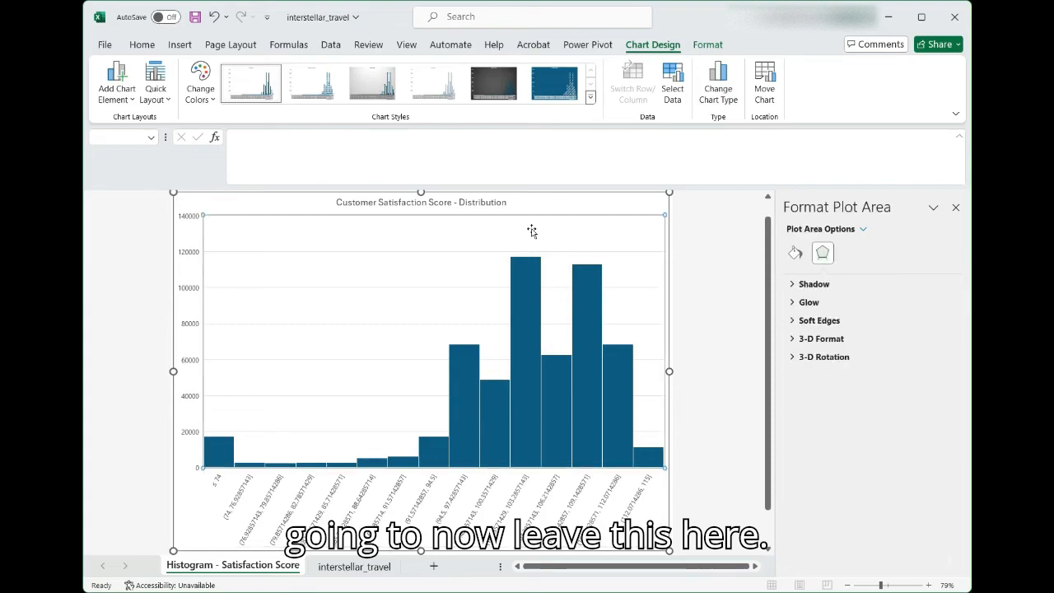
{"action": "left_click", "coordinate": [741, 318]}
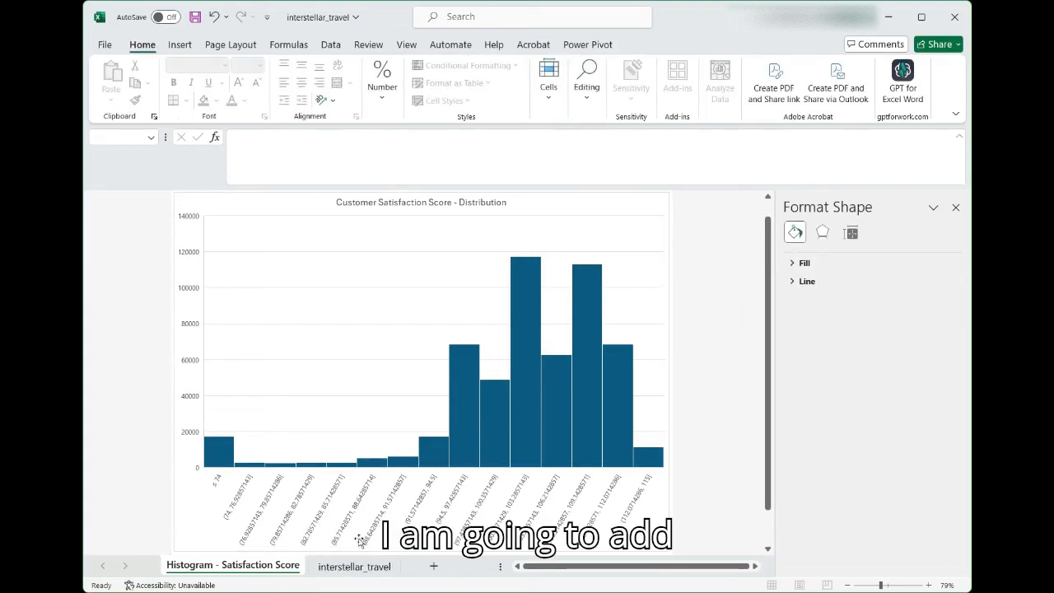
Step: Add data labels at the outside end of the histogram's bars
{"action": "left_click", "coordinate": [423, 428]}
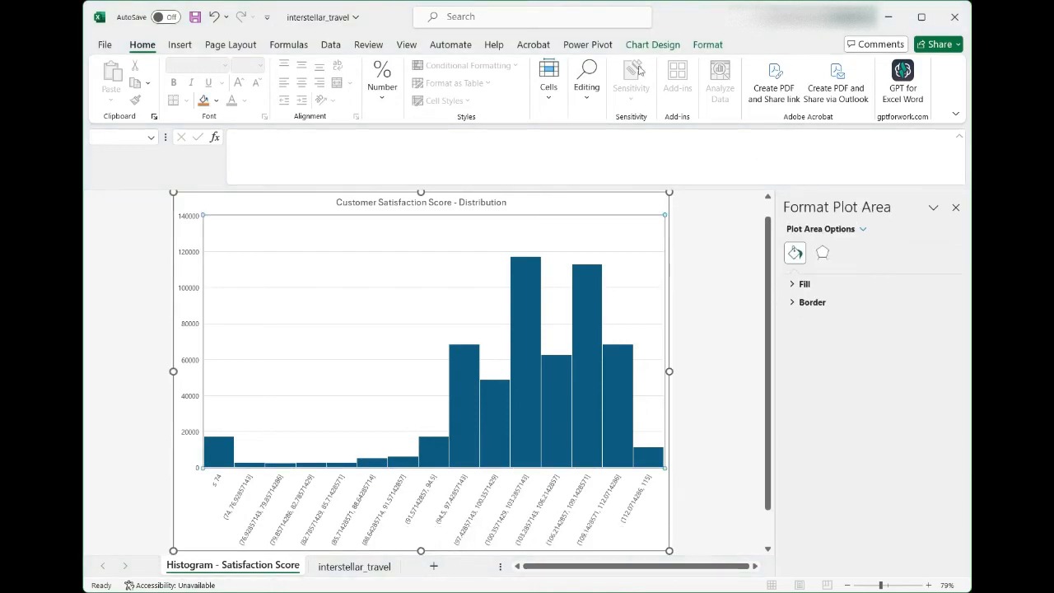
{"action": "left_click", "coordinate": [710, 46]}
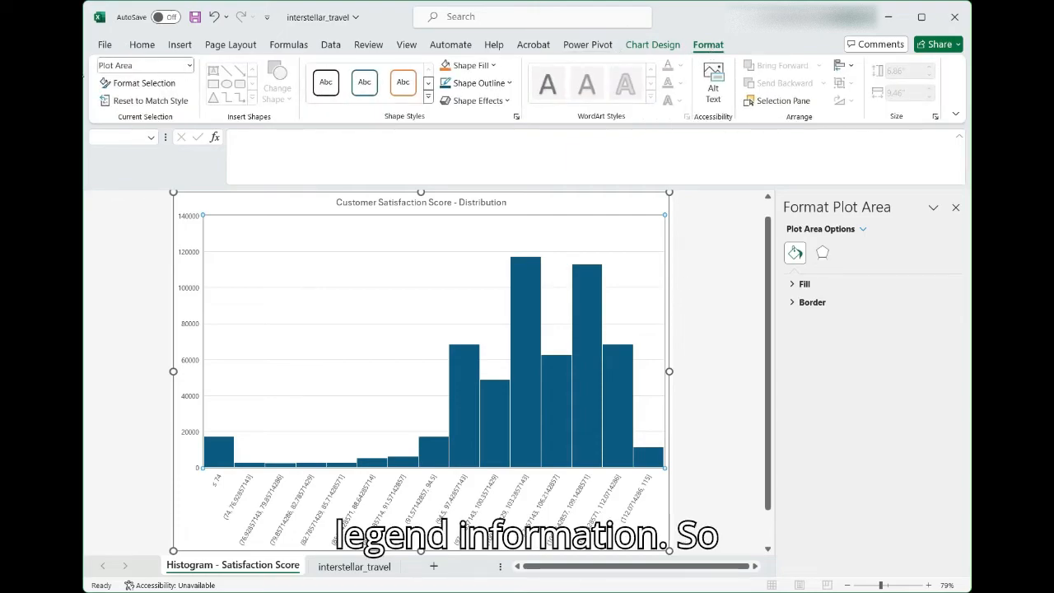
{"action": "left_click", "coordinate": [652, 48]}
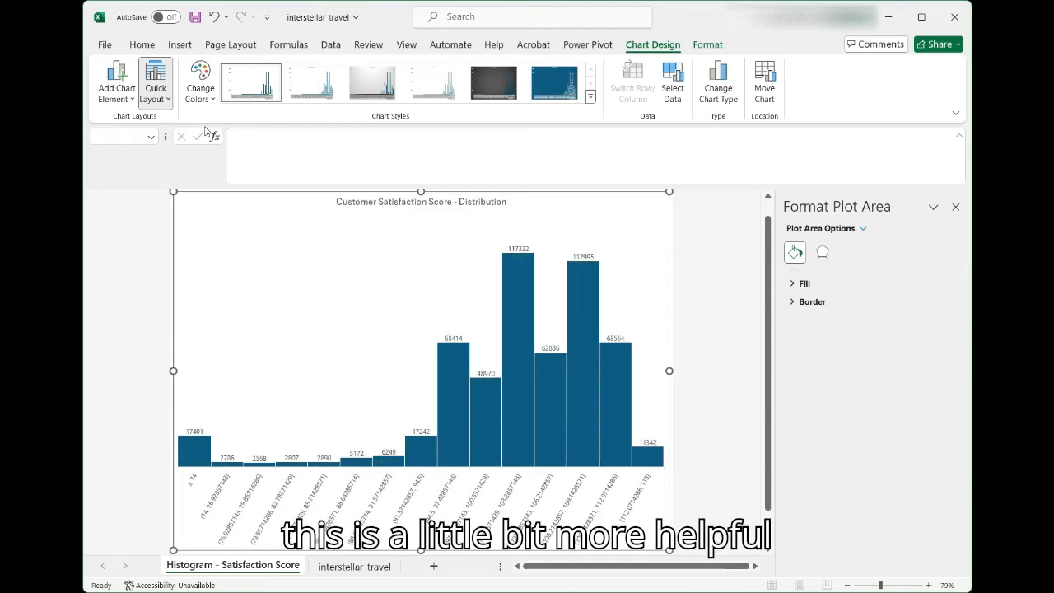
{"action": "left_click", "coordinate": [170, 101]}
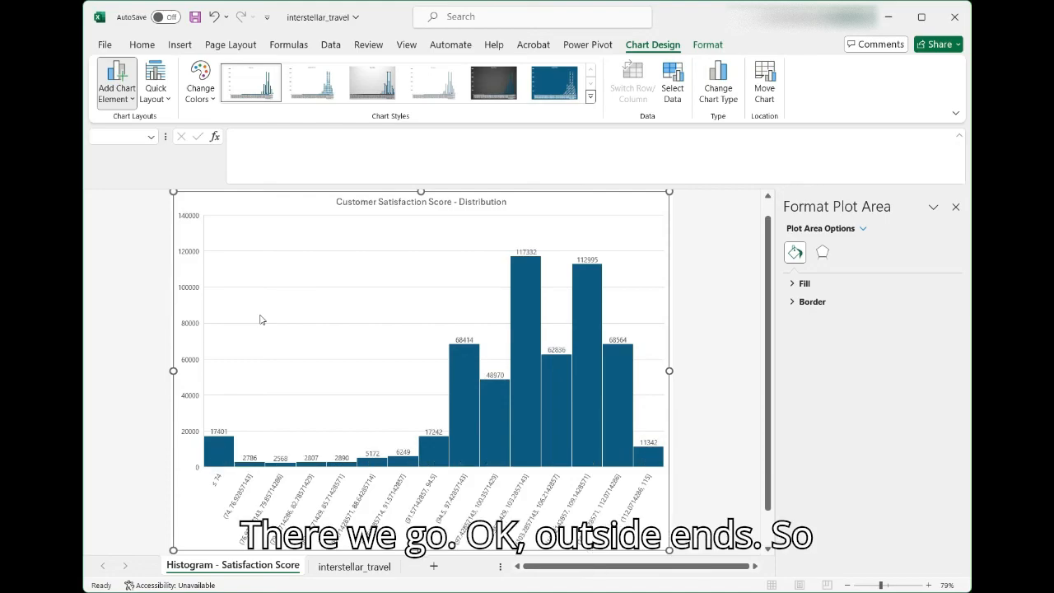
{"action": "left_click", "coordinate": [260, 319]}
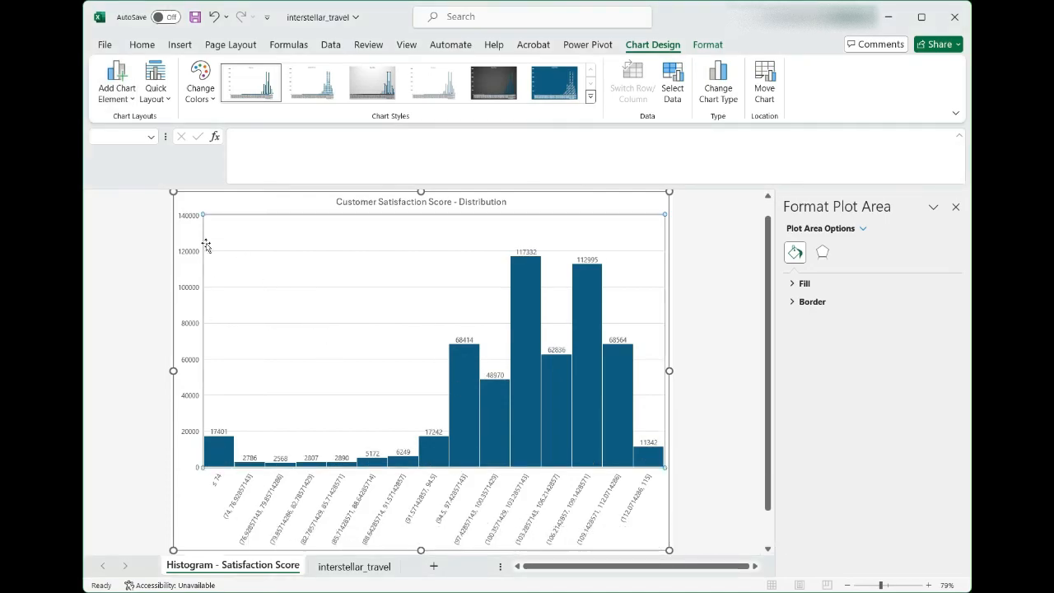
{"action": "left_click", "coordinate": [131, 101]}
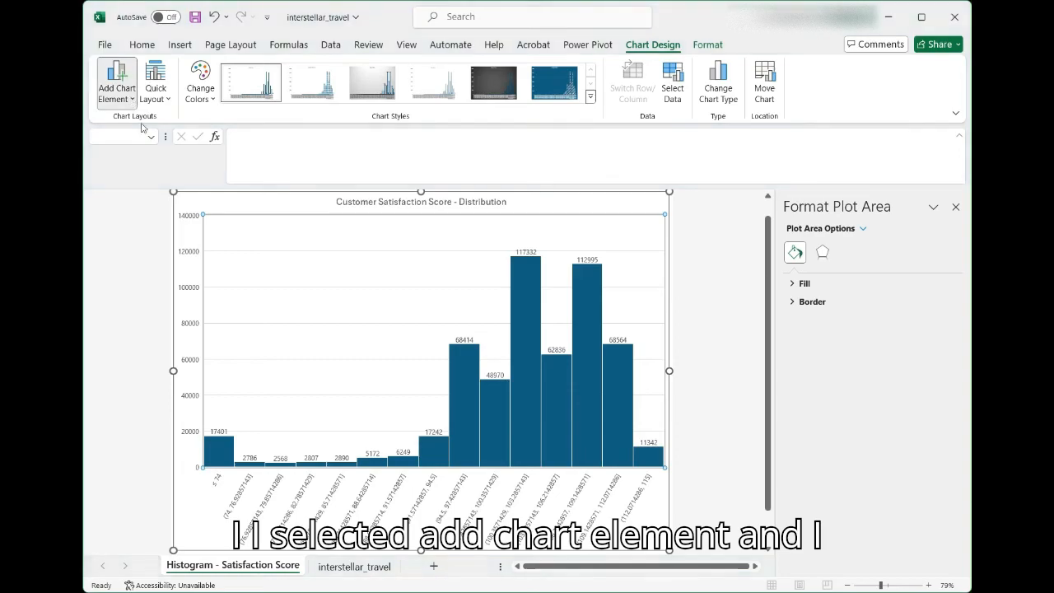
{"action": "left_click", "coordinate": [124, 358]}
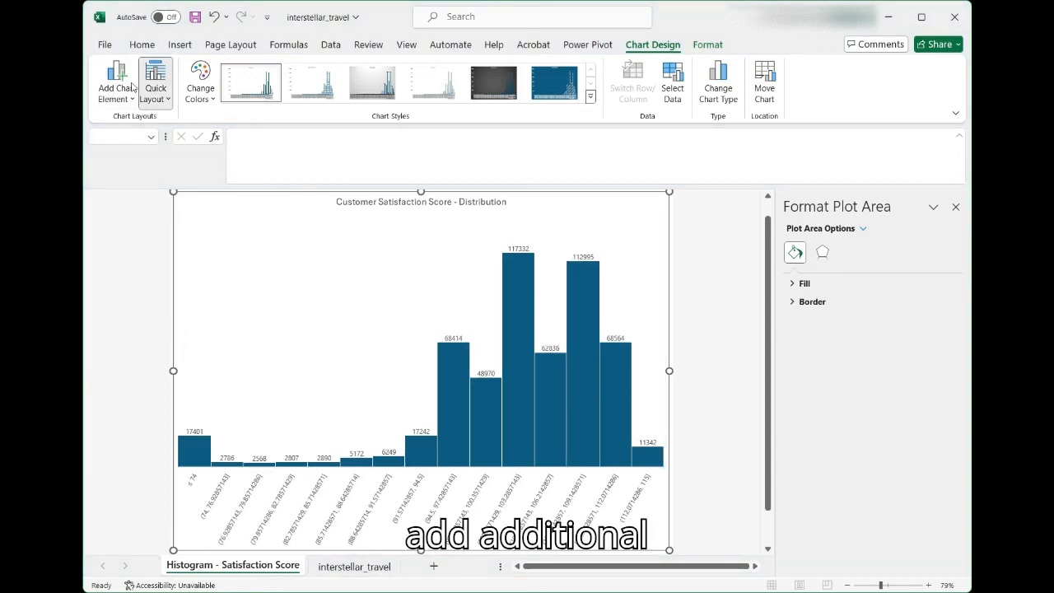
Step: Add a title to the histogram's horizontal axis reading "Customer Satisfaction Score"
{"action": "left_click", "coordinate": [126, 95]}
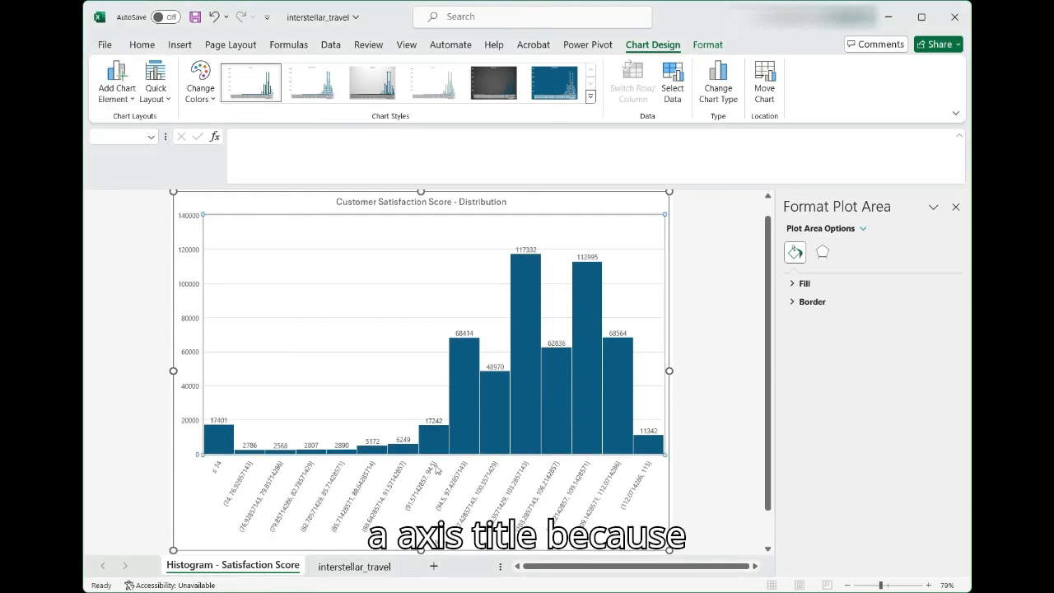
{"action": "left_click", "coordinate": [433, 542]}
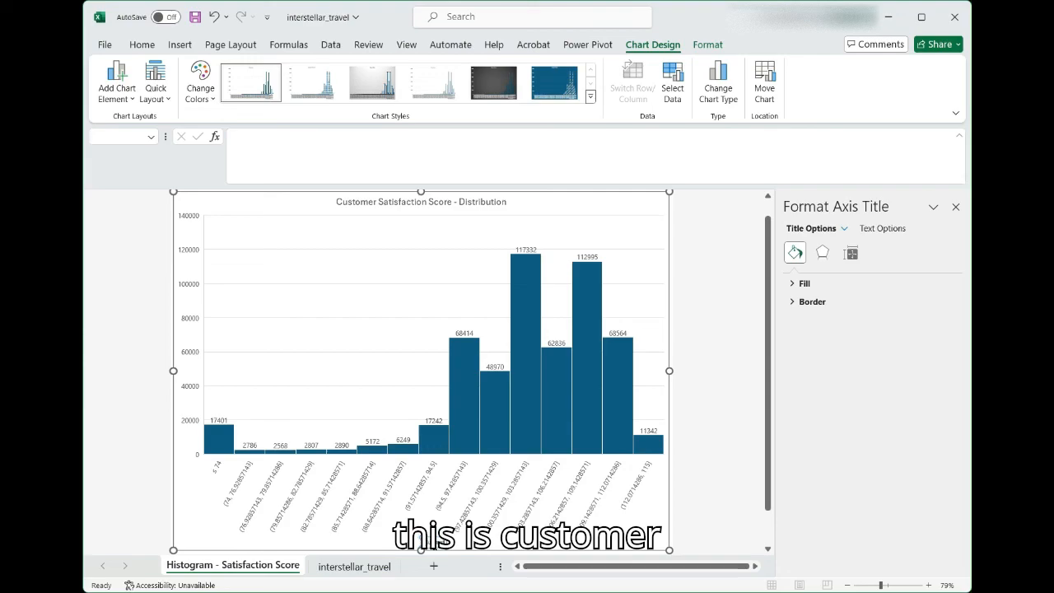
{"action": "type", "text": "Cust"}
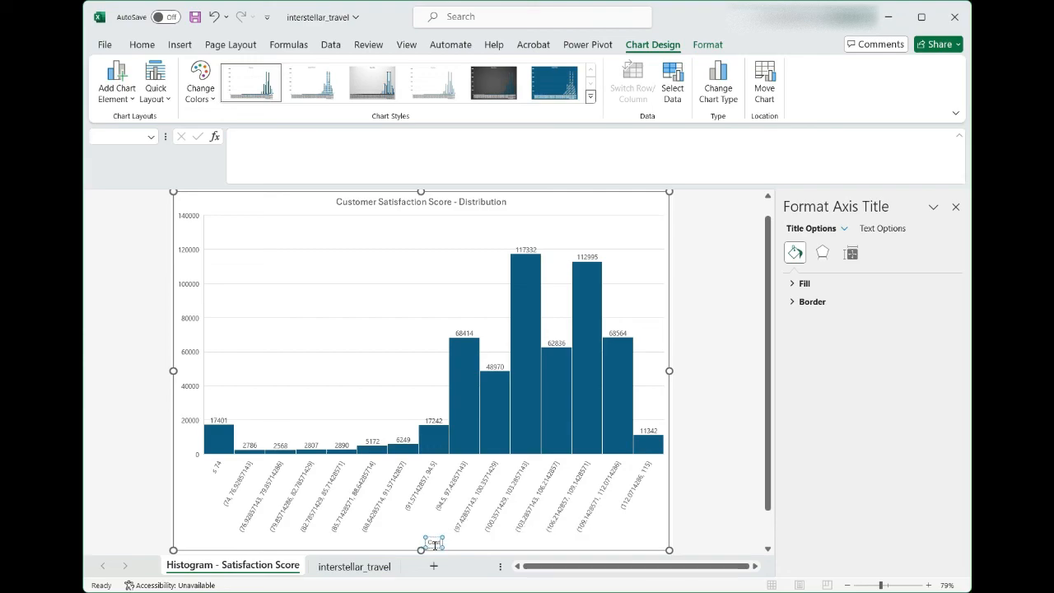
{"action": "type", "text": "omer Sa"}
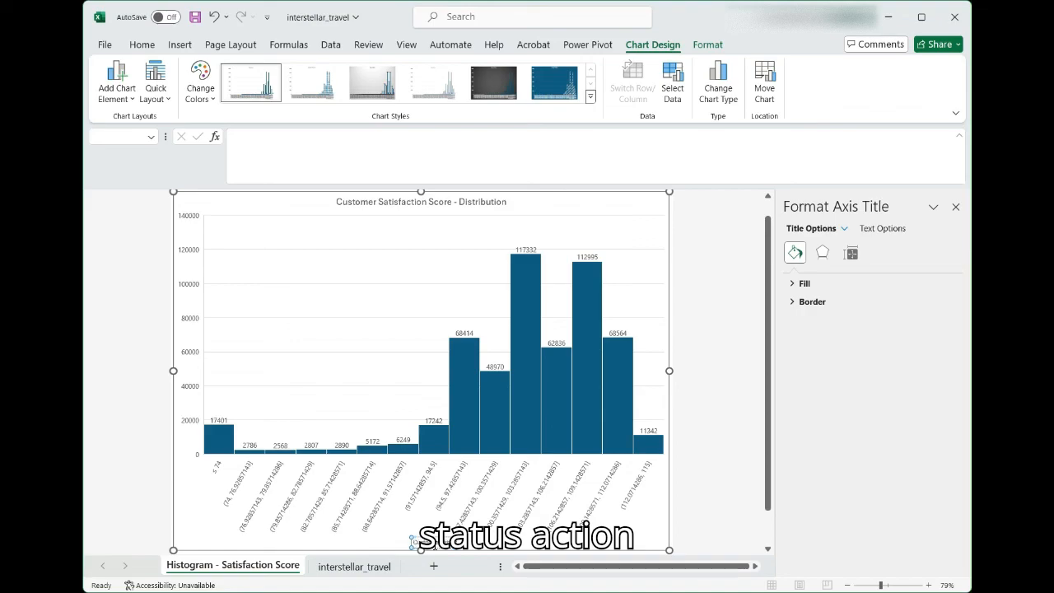
{"action": "type", "text": "tisfaction Score"}
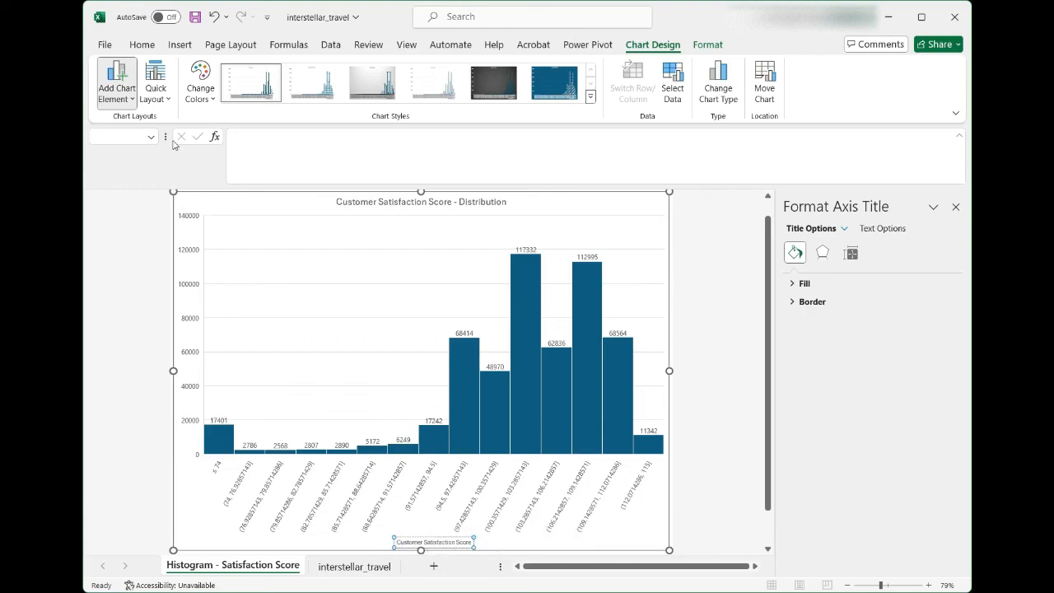
Step: Add a title to the histogram's vertical axis reading "Number of Respondents"
{"action": "left_click", "coordinate": [225, 188]}
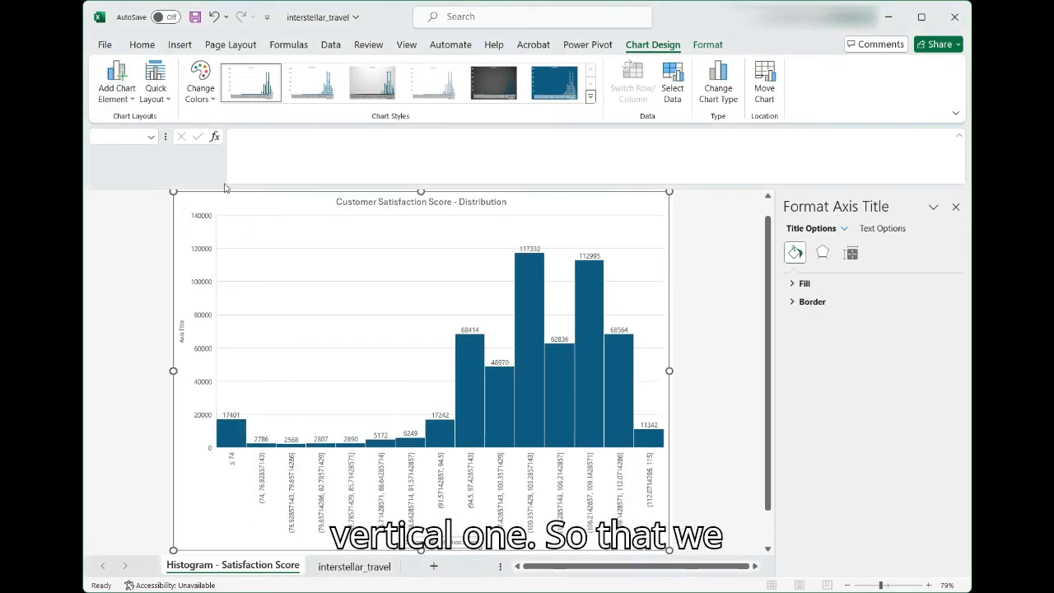
{"action": "left_click", "coordinate": [182, 338]}
{"action": "triple_click", "coordinate": [182, 338]}
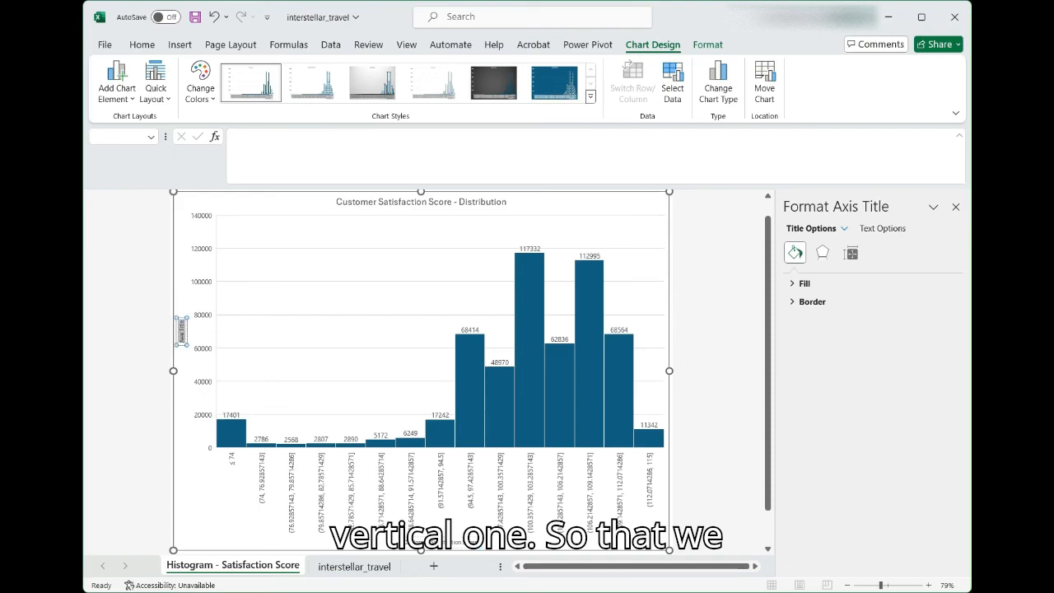
{"action": "type", "text": "Num"}
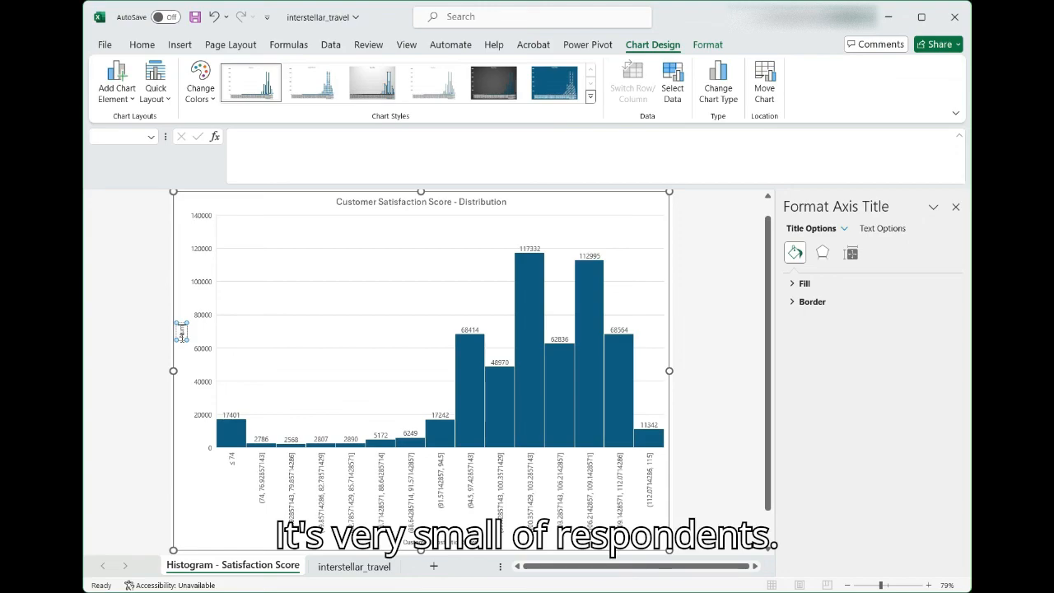
{"action": "type", "text": "ber of Respondents"}
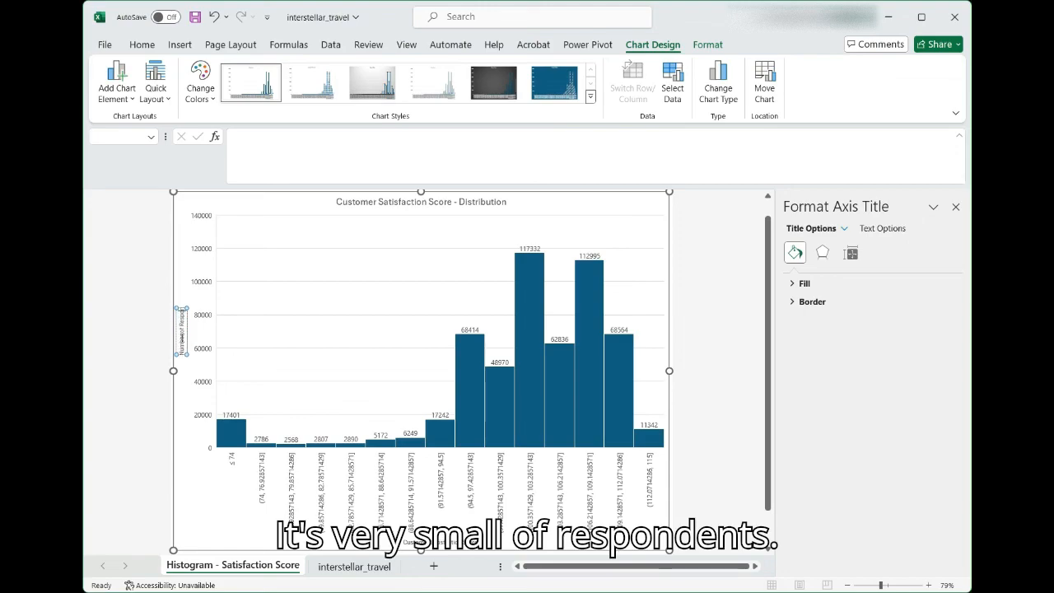